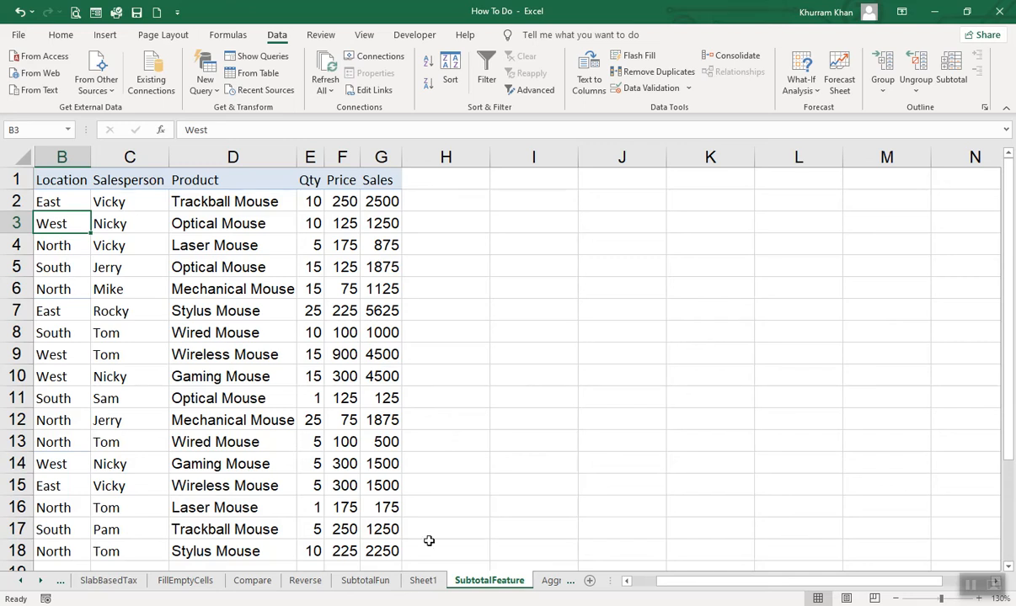
- Compare the subtotalled example on Sheet1 with the unsorted sales data on the SubtotalFeature sheet
left_click(423, 581)
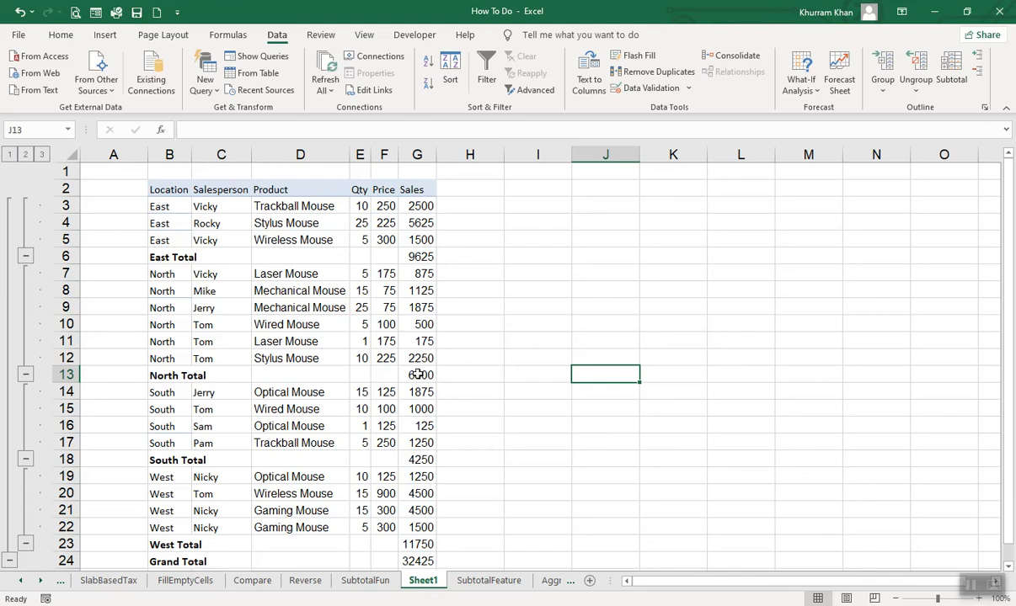
left_click(483, 583)
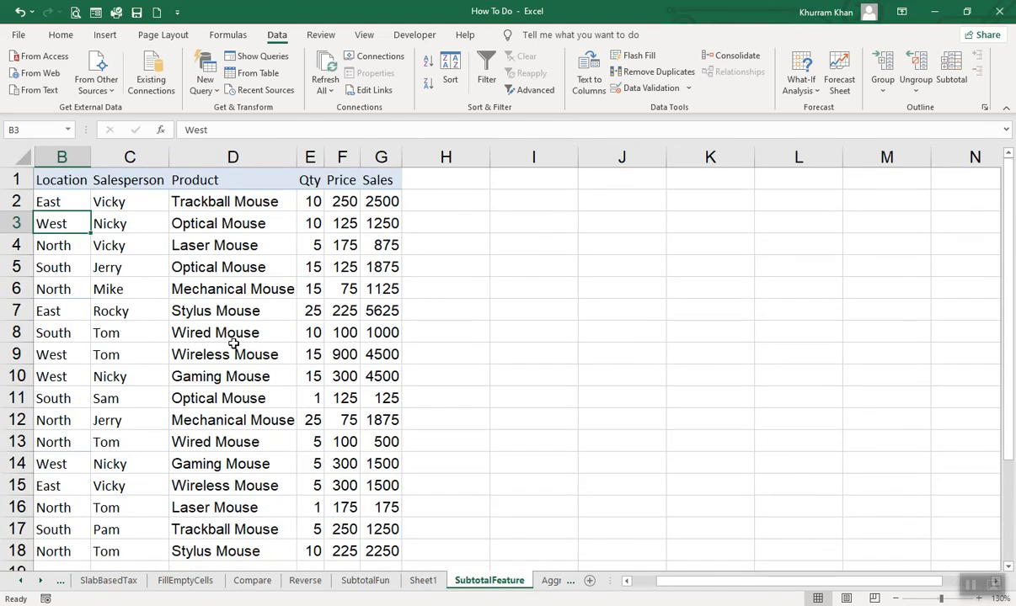
left_click(423, 580)
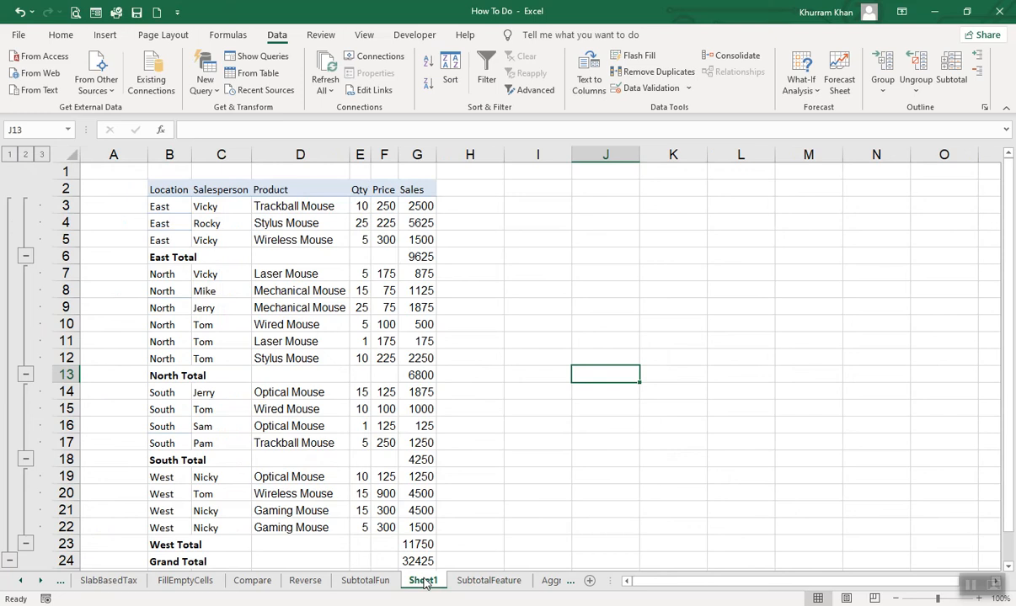
left_click(482, 581)
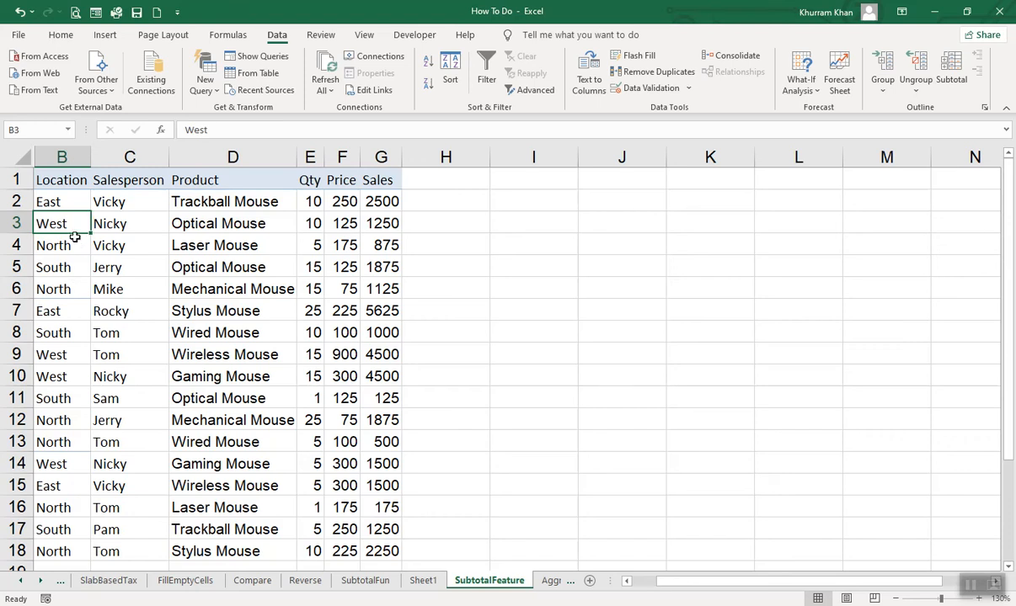
- Sort the sales table on the SubtotalFeature sheet by Location from A to Z
left_click(59, 310)
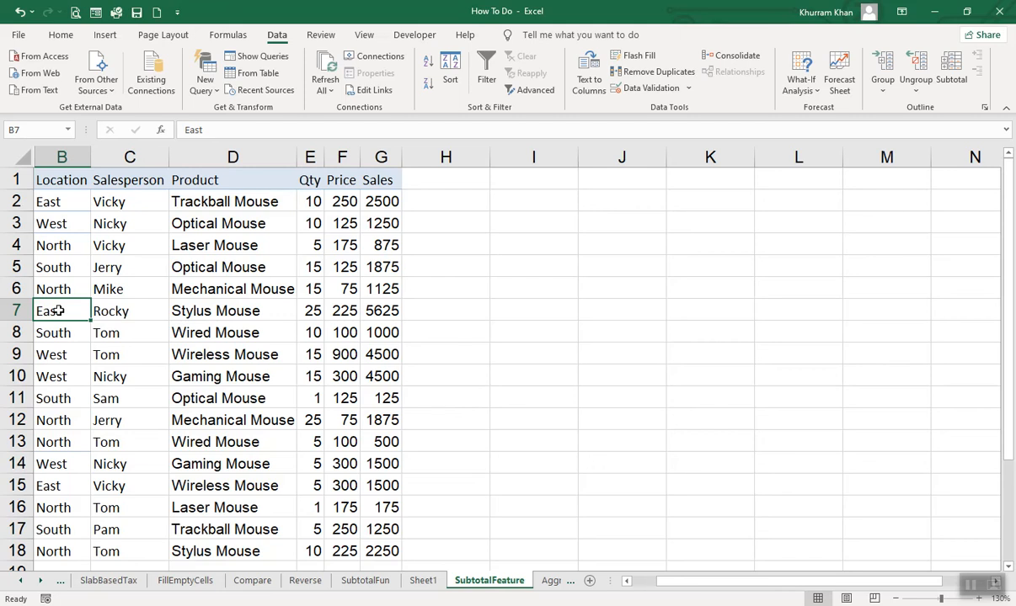
right_click(59, 311)
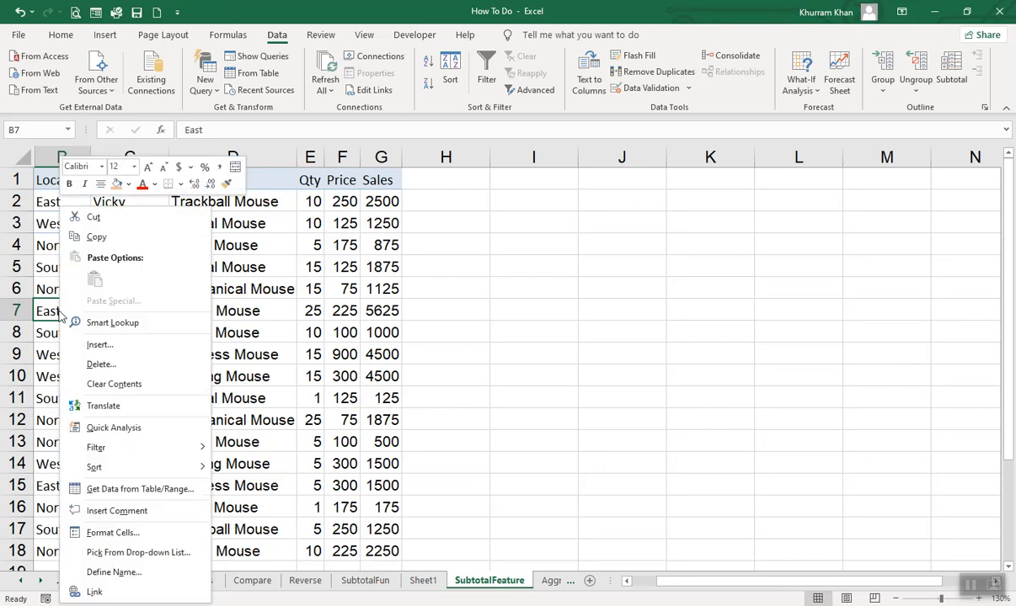
mouse_move(154, 473)
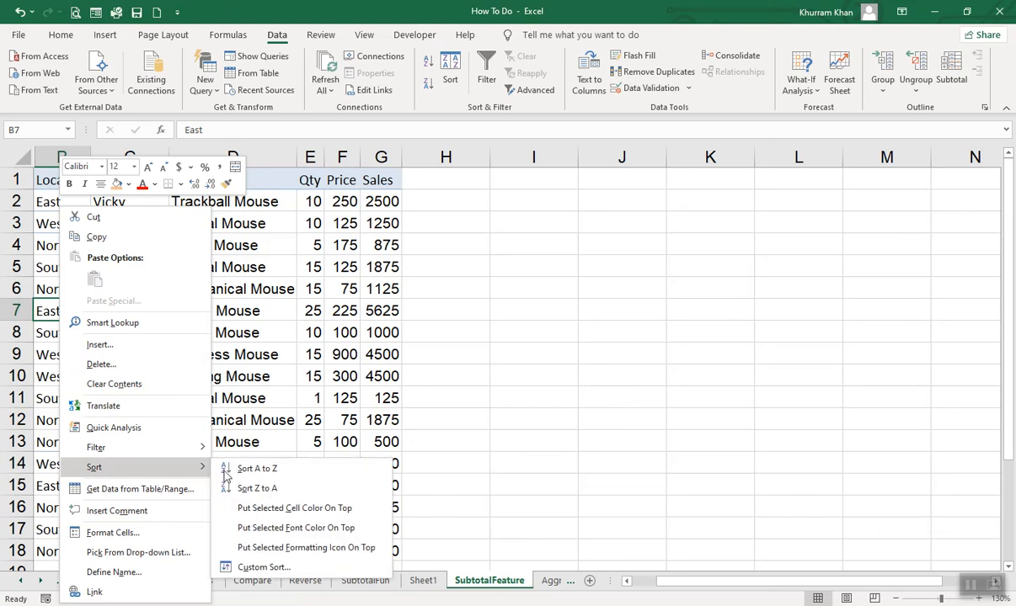
left_click(271, 467)
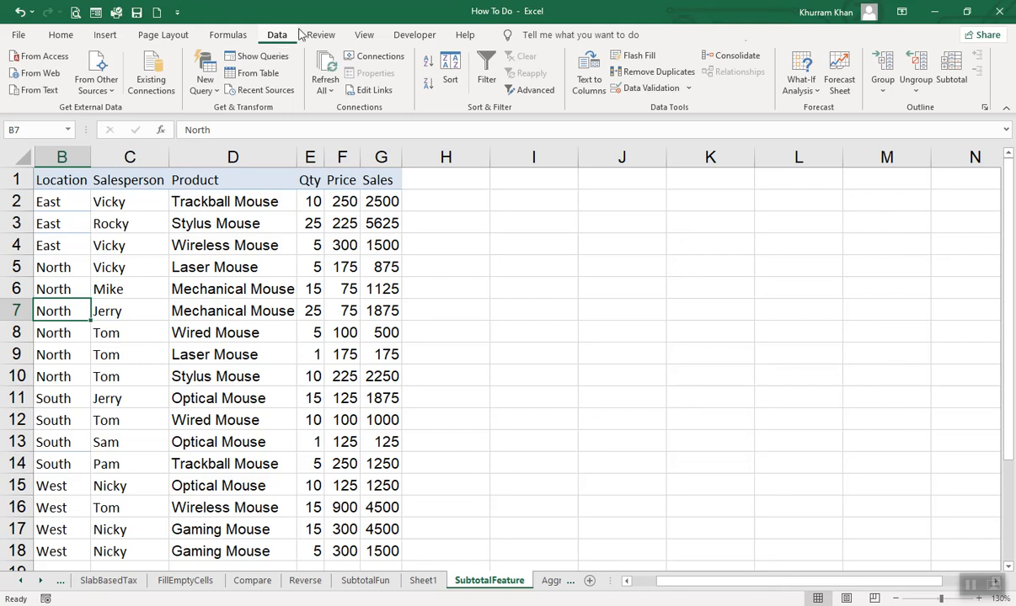
left_click(954, 72)
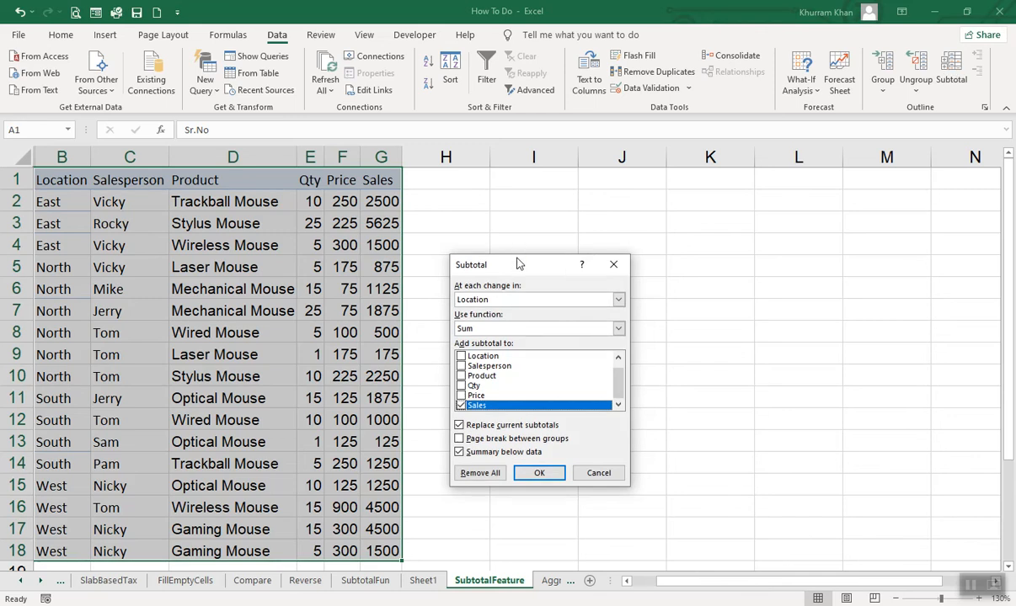
left_click_drag(516, 264, 512, 239)
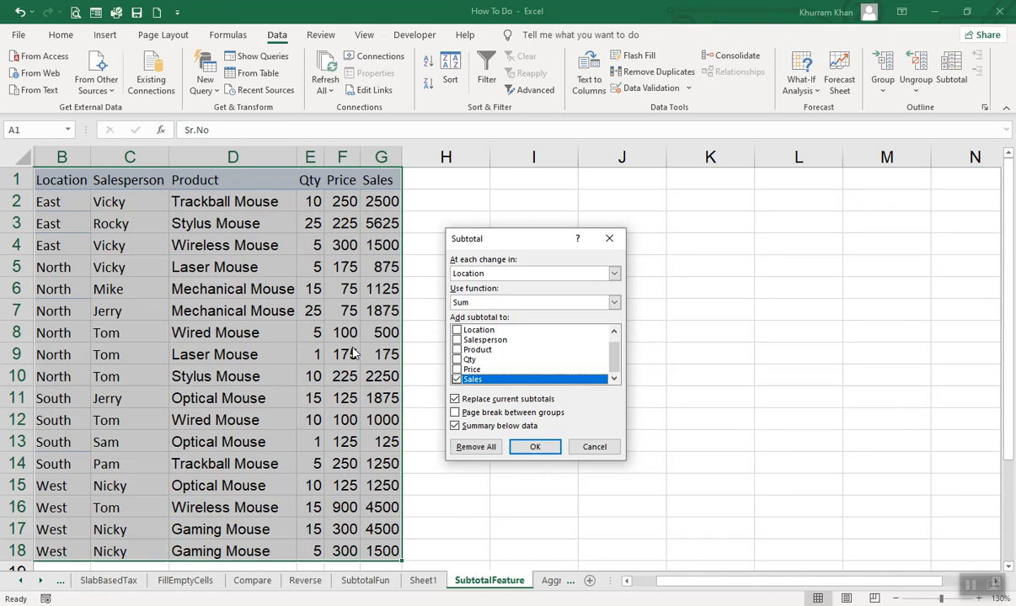
left_click(592, 448)
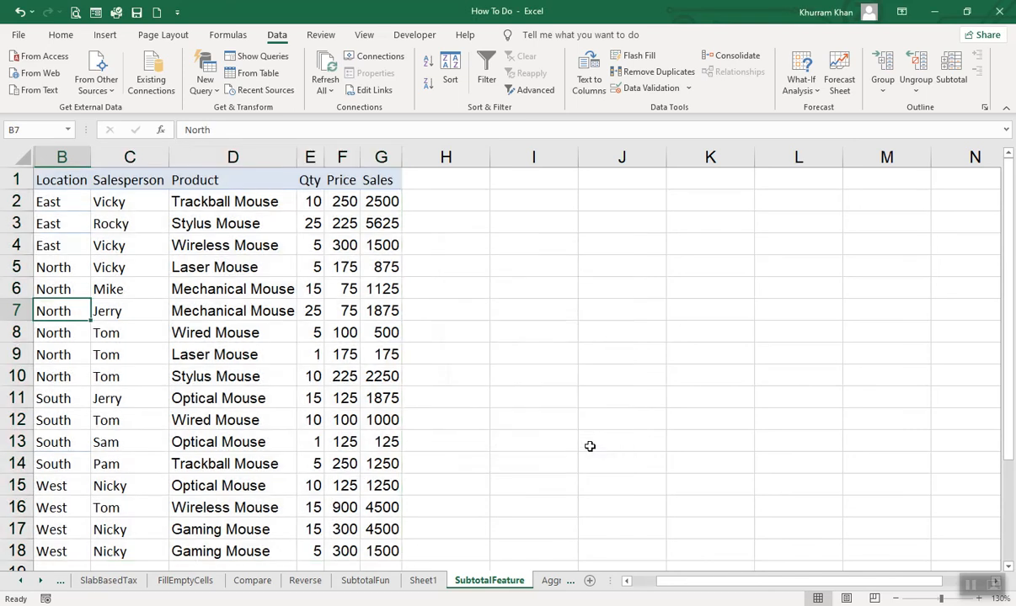
- Try to run the Subtotal command from empty cell I10, outside the sales table
left_click(558, 377)
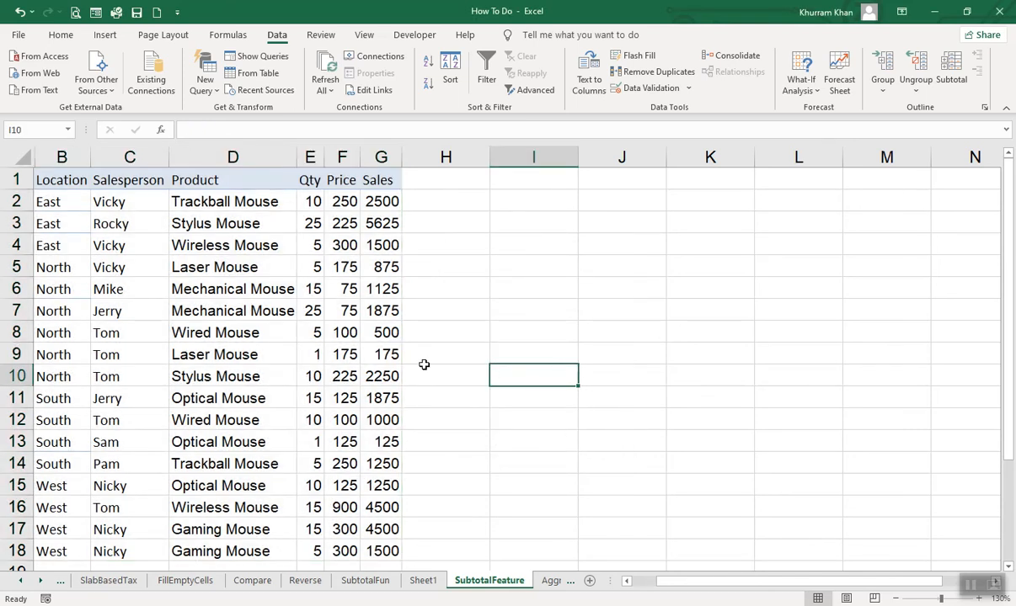
left_click(951, 79)
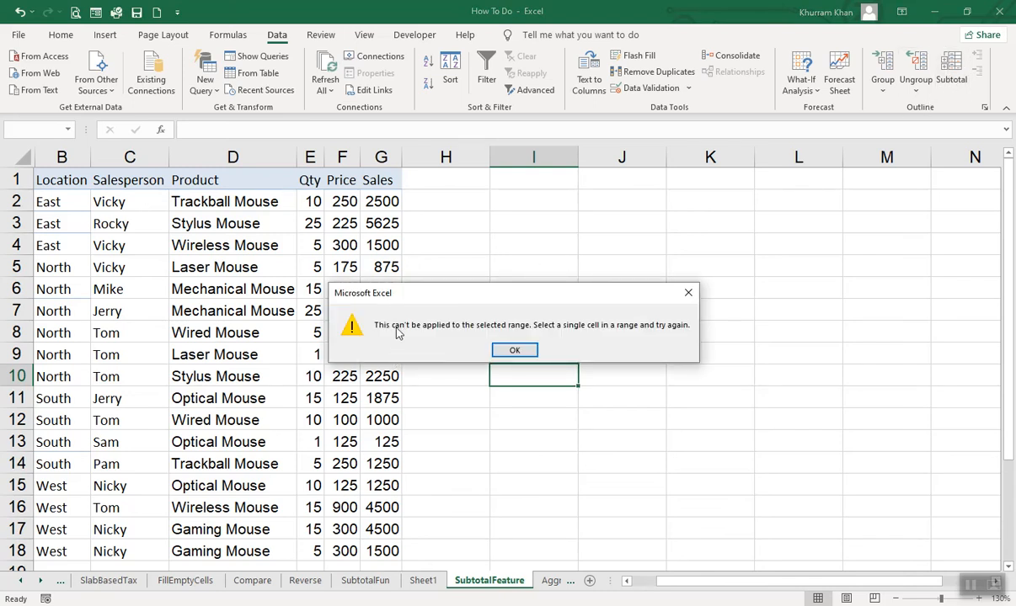
left_click(513, 351)
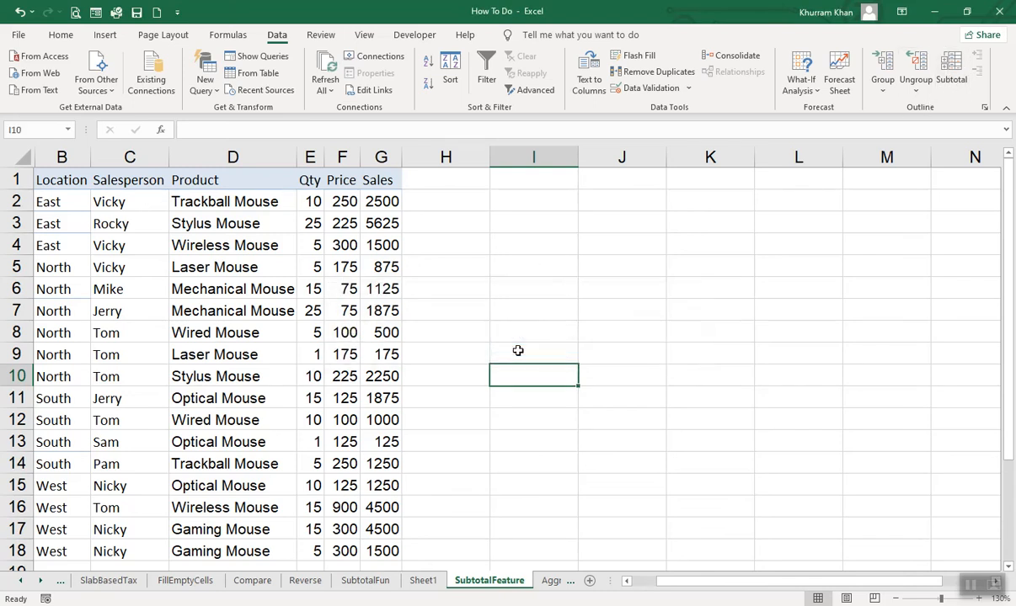
- Add subtotals to the sales table that sum Sales at each change in Location, with the summary below the data
left_click(112, 289)
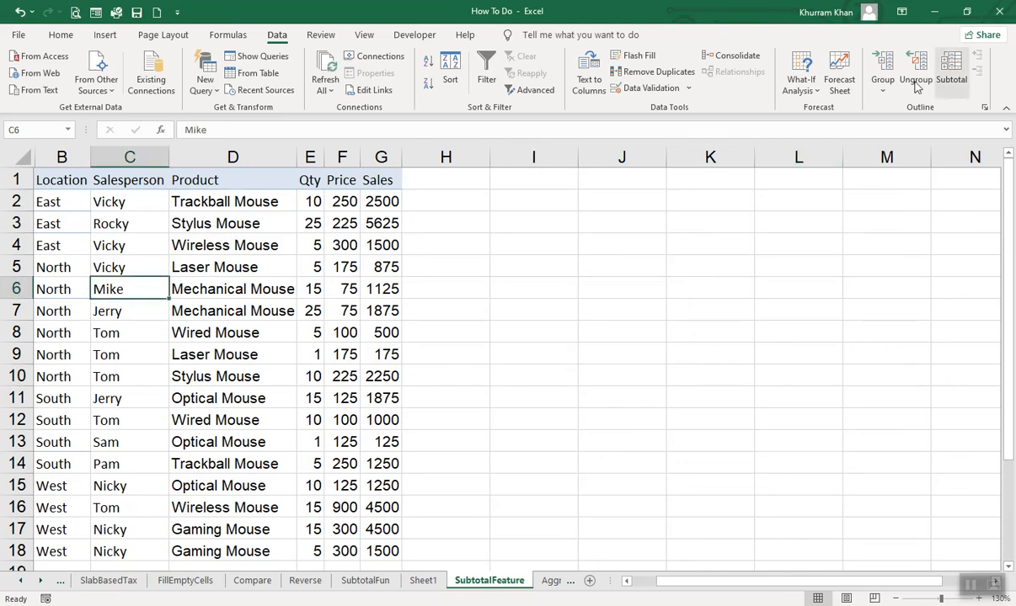
left_click(952, 76)
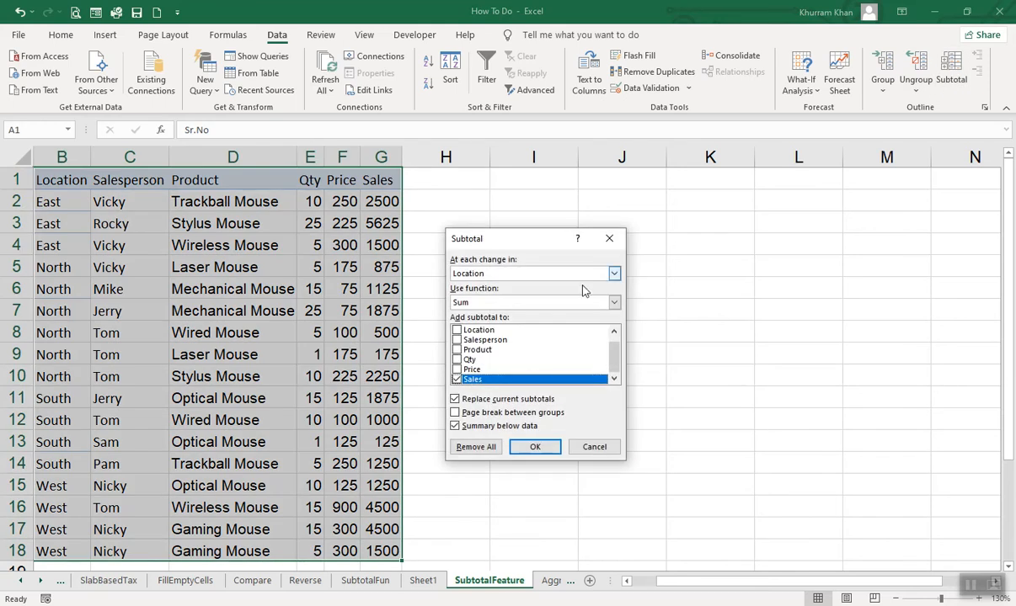
left_click_drag(510, 253, 496, 224)
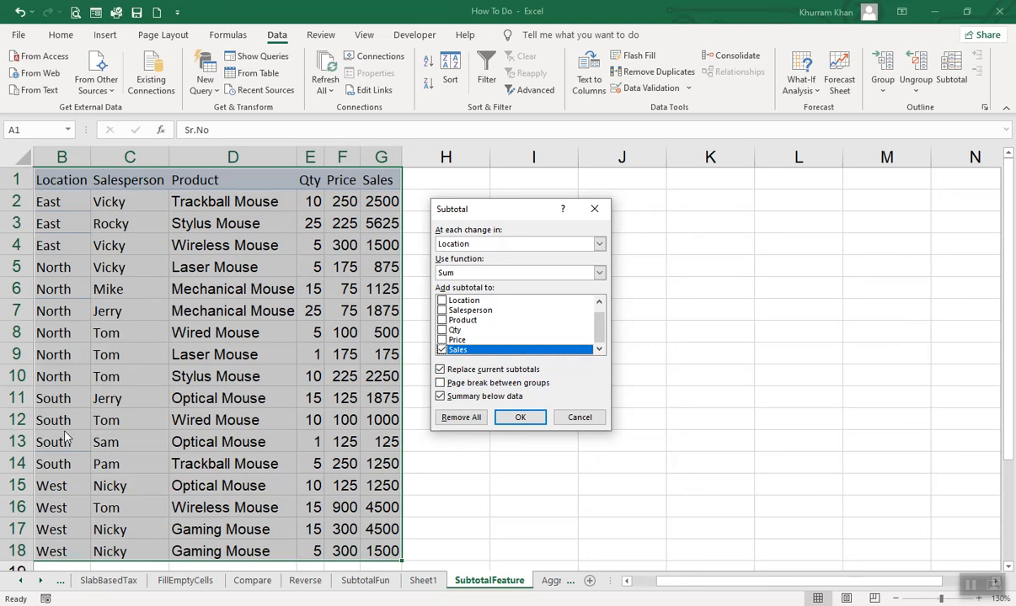
left_click(599, 274)
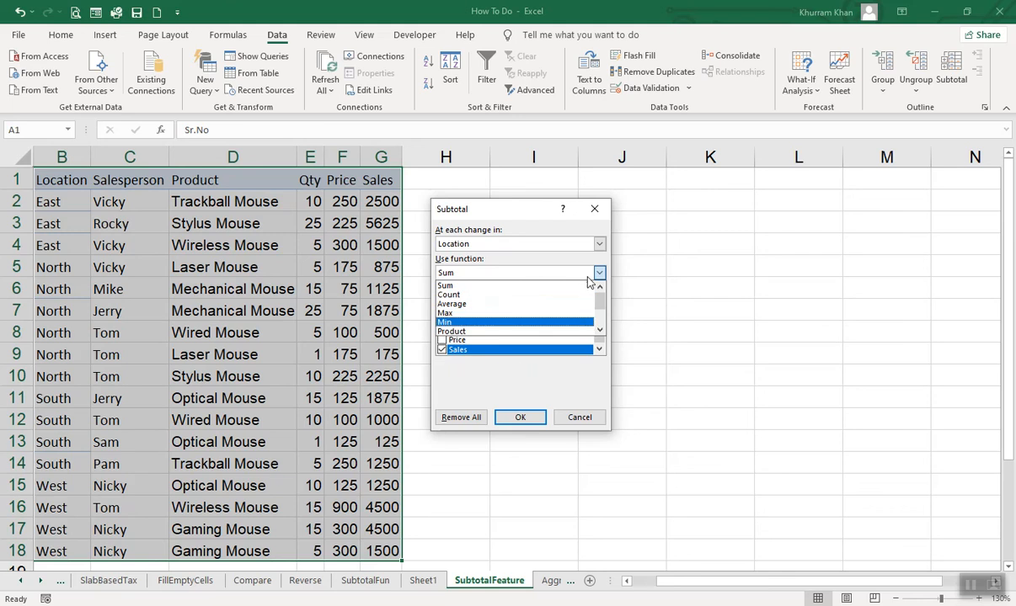
left_click(599, 274)
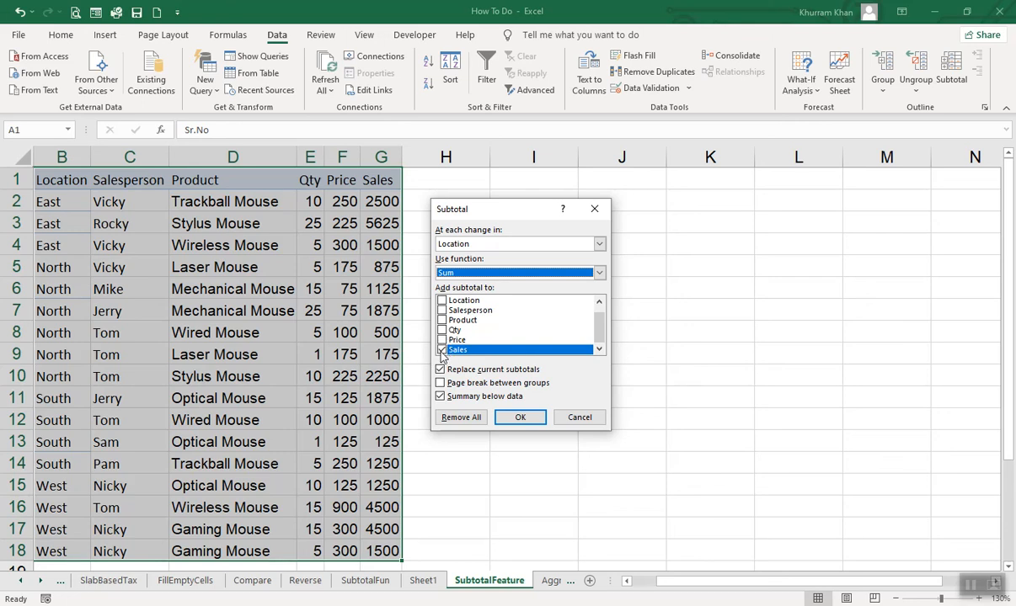
left_click(522, 418)
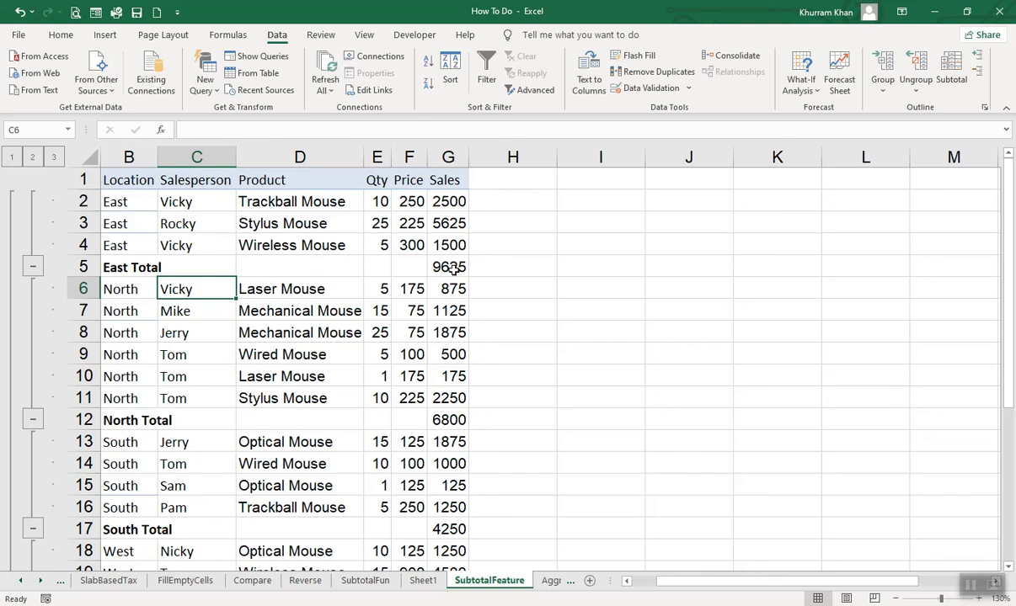
- Collapse the East, North, South and West detail groups and auto-fit the width of the Sales column
left_click(32, 267)
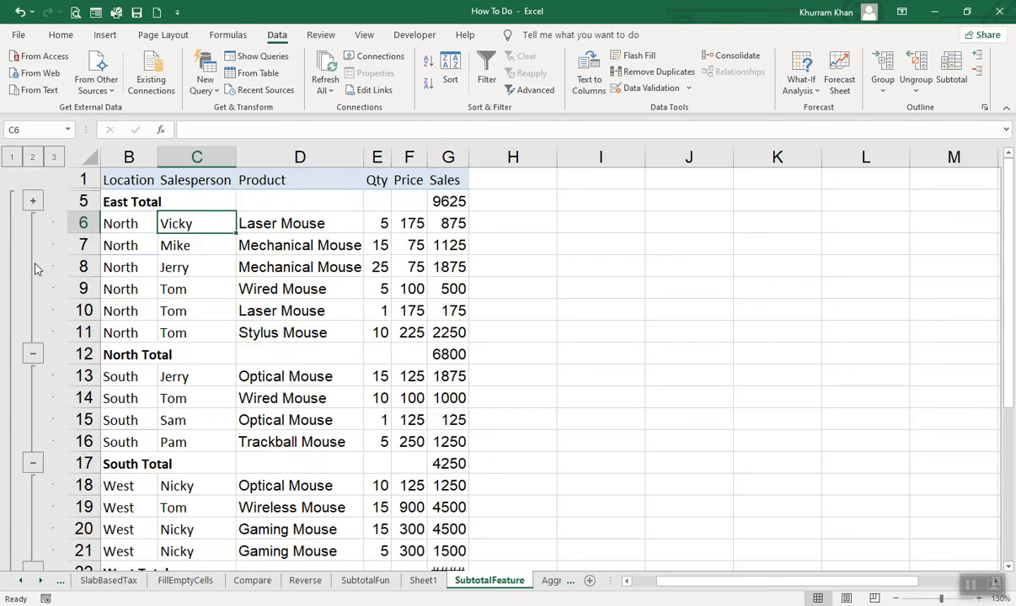
left_click(34, 355)
left_click(33, 331)
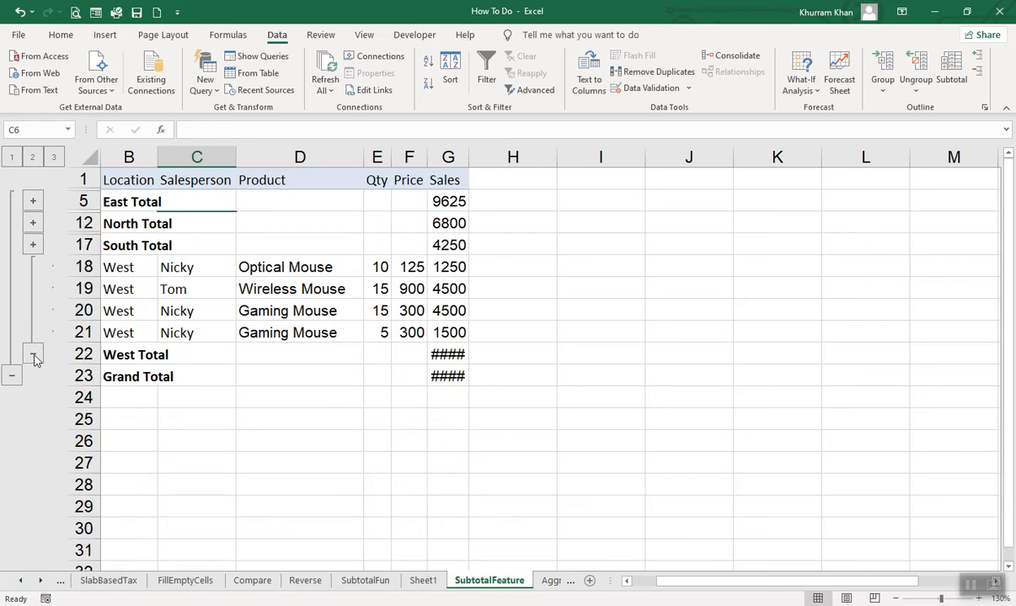
left_click(34, 355)
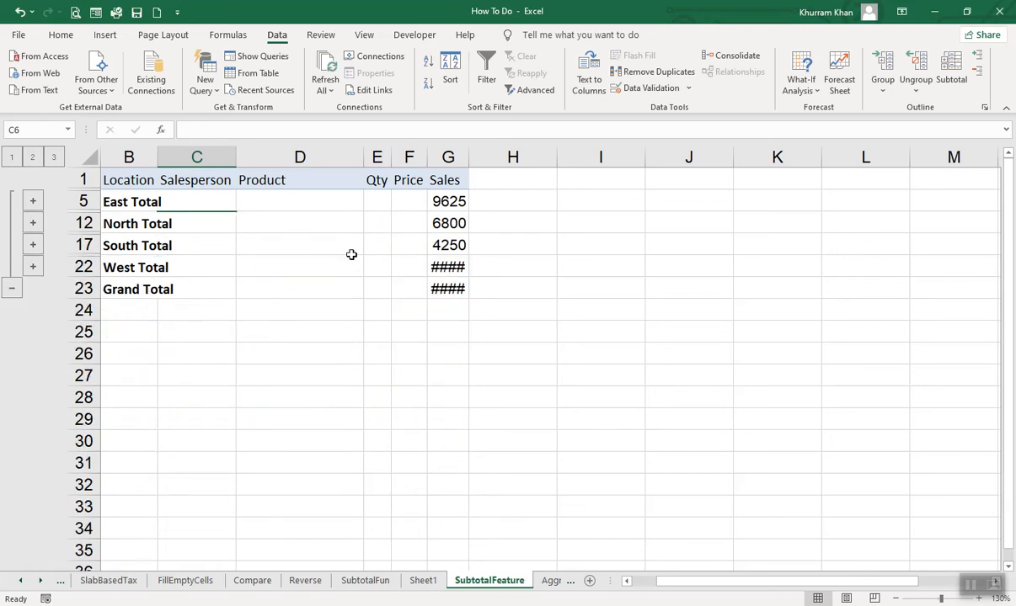
double_click(469, 161)
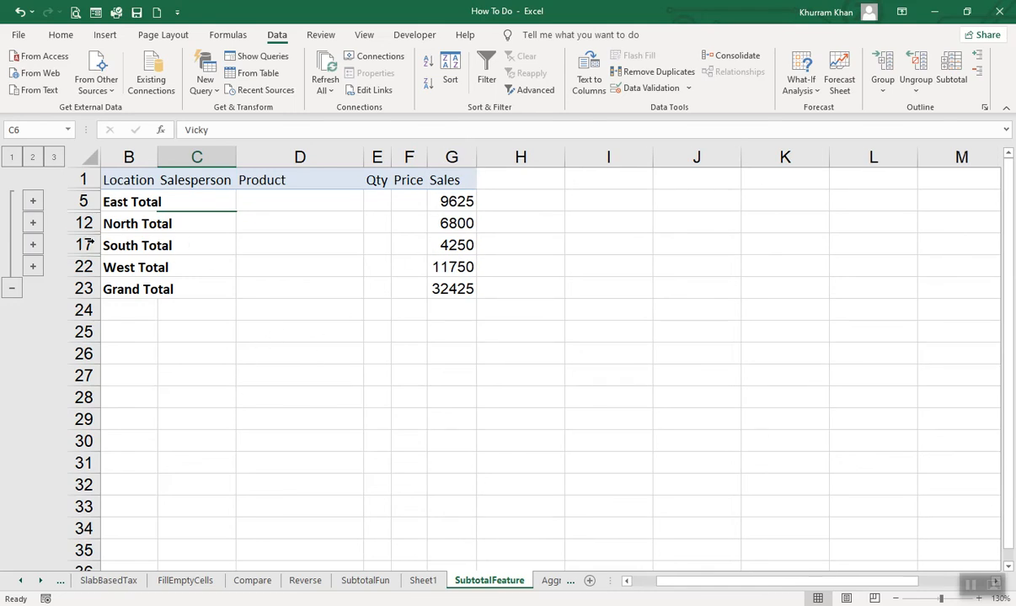
- Examine the outline at levels 3, 2 and 1, return to level 2, and expand and re-collapse the South group
left_click(33, 245)
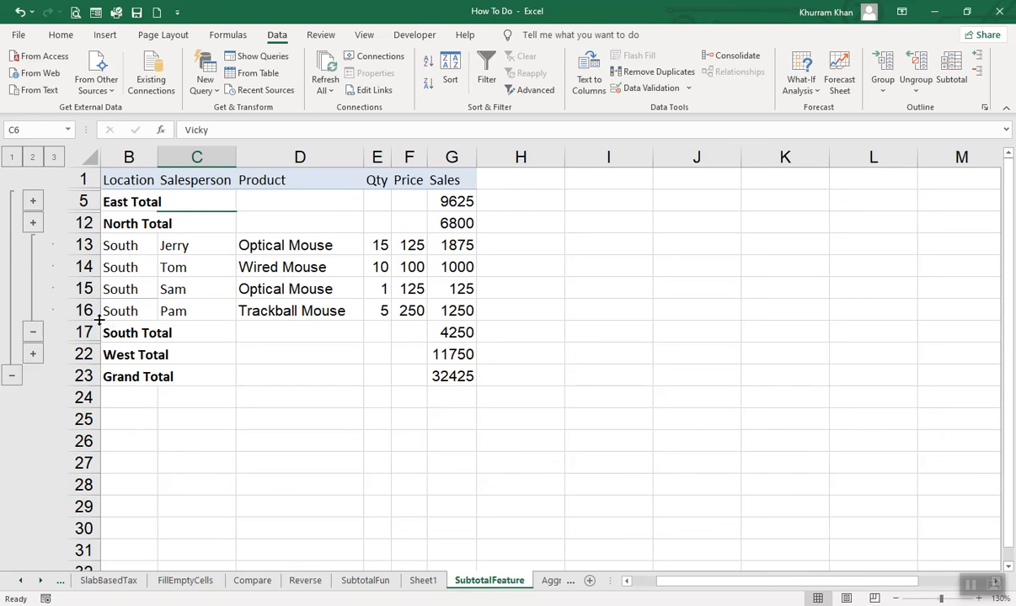
left_click(33, 331)
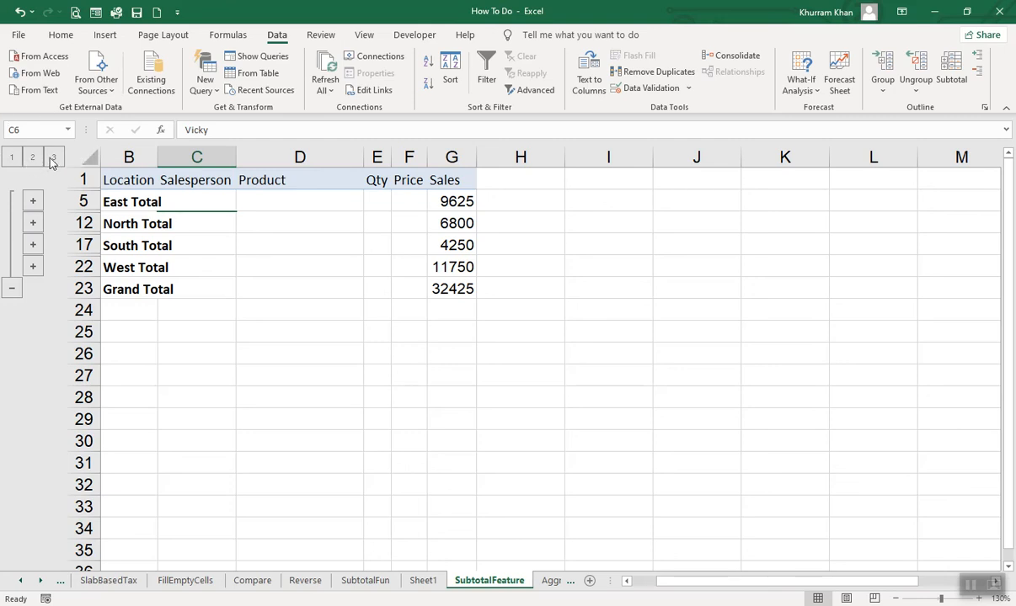
left_click(55, 158)
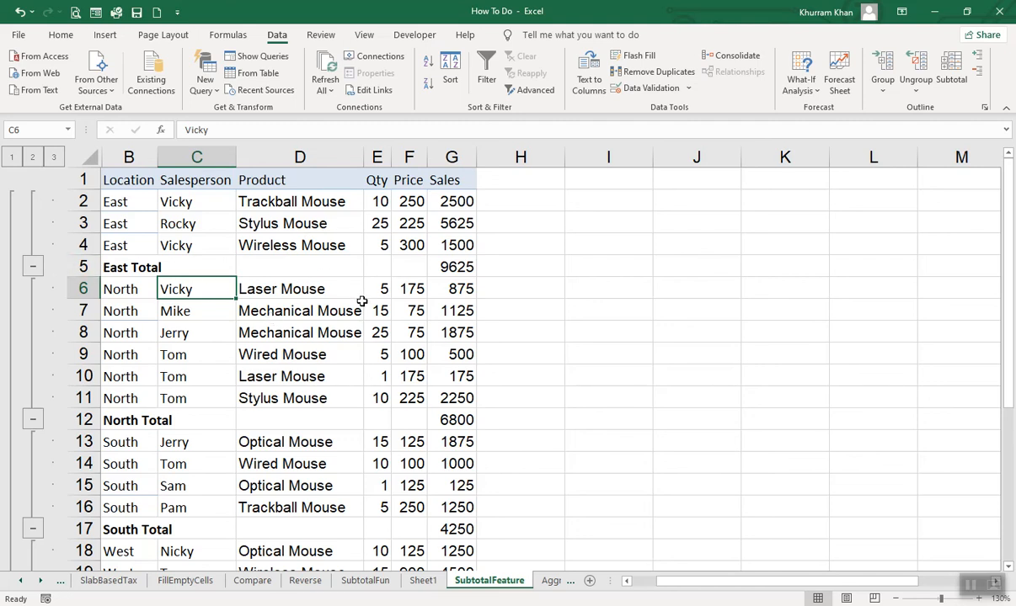
left_click(33, 157)
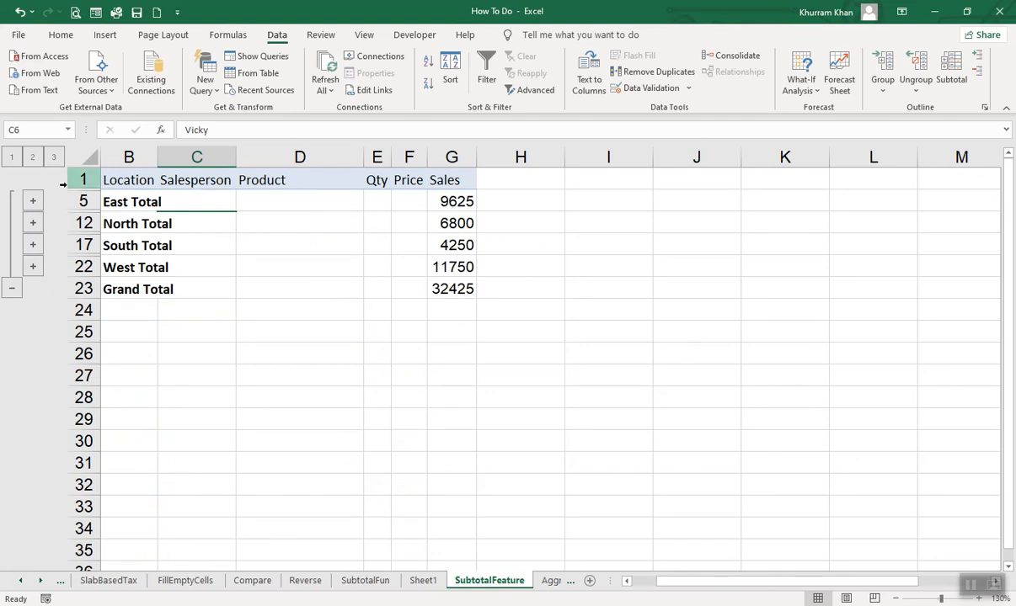
left_click(12, 158)
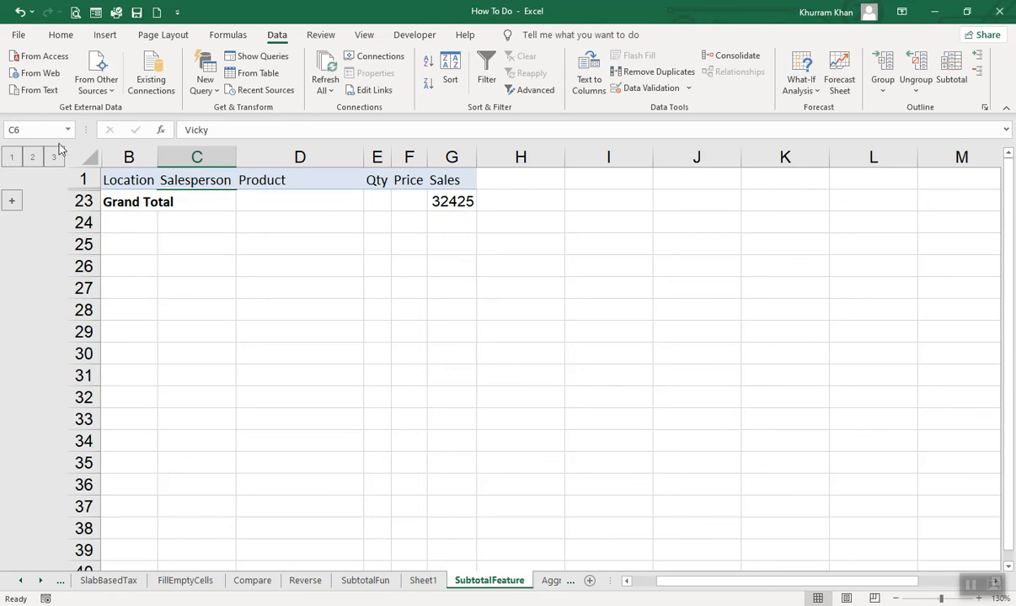
left_click(33, 158)
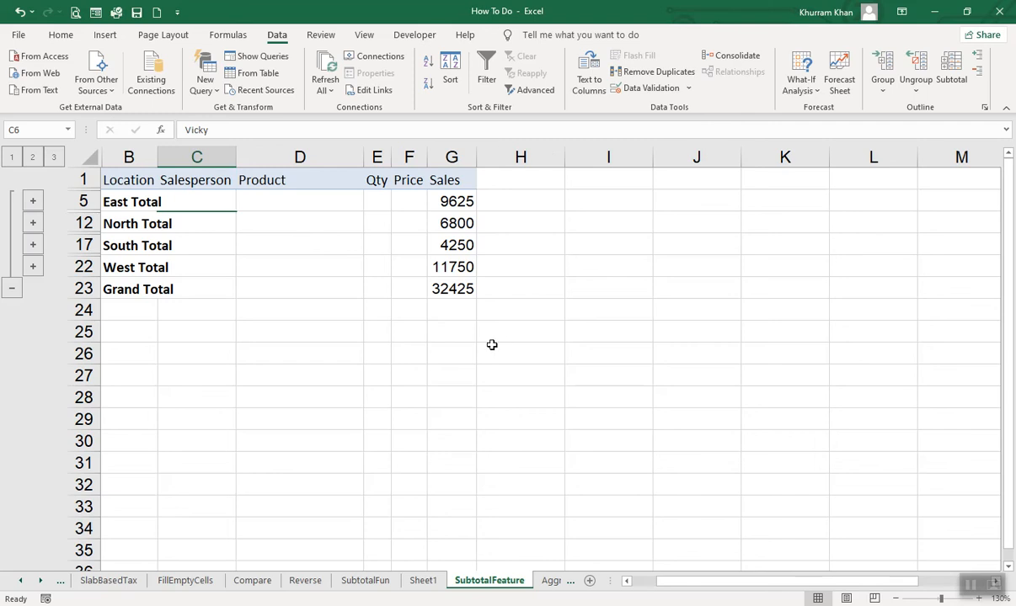
left_click(32, 244)
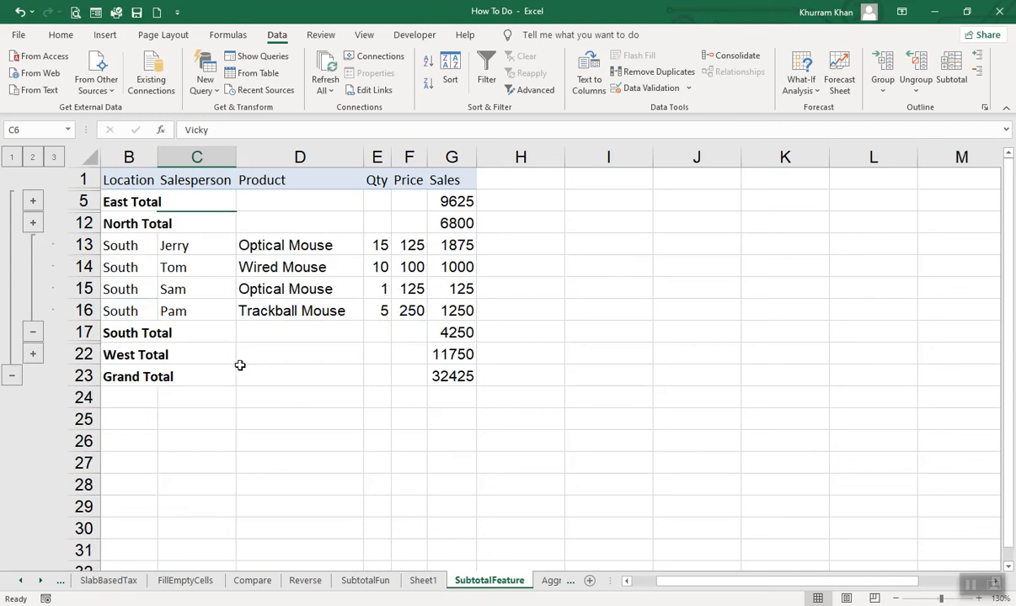
left_click(33, 333)
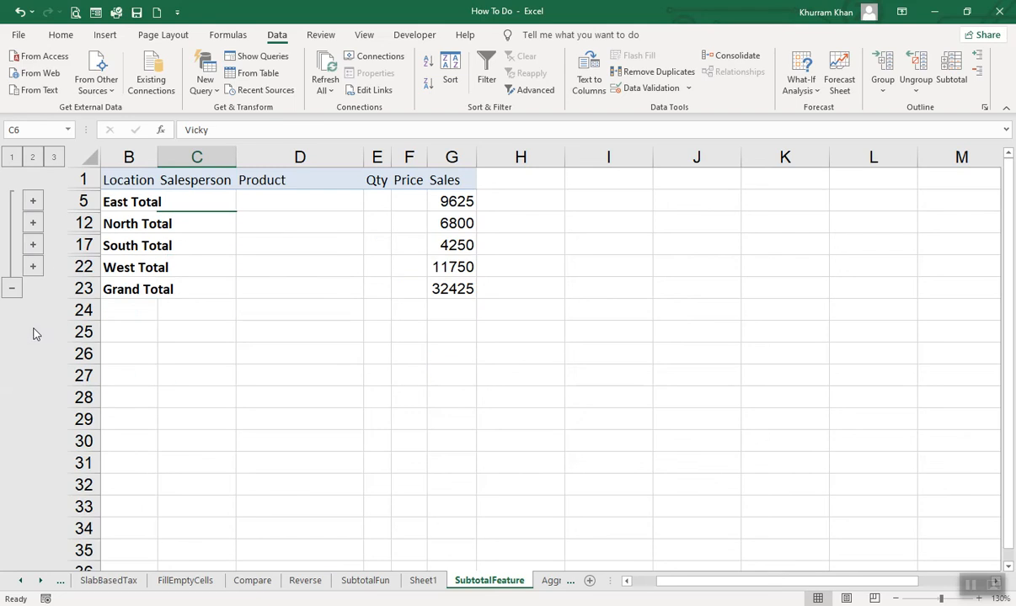
- Remove all subtotals from the sales table, starting from the North Total cell
left_click(157, 226)
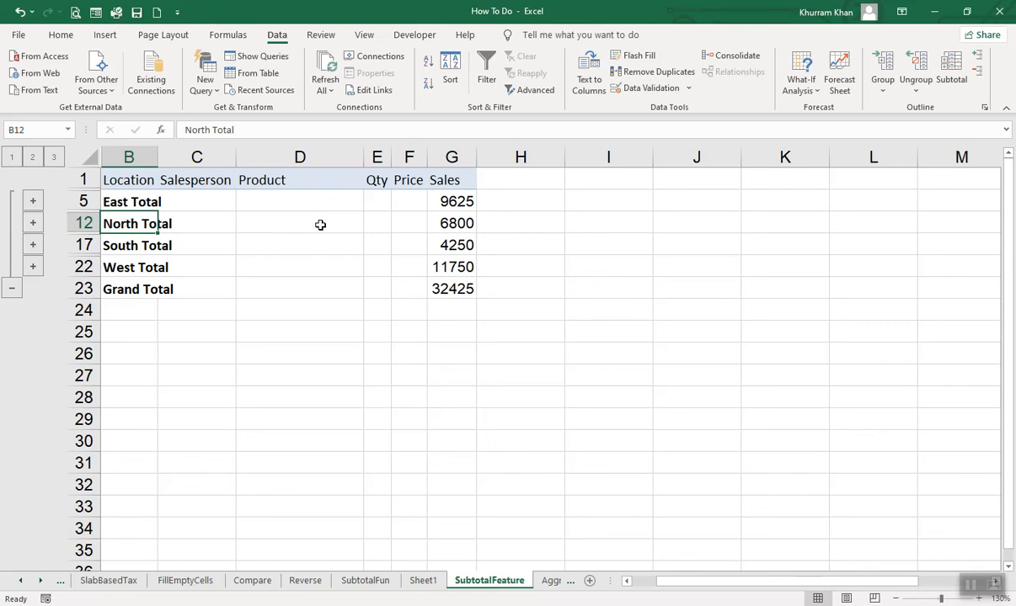
right_click(146, 225)
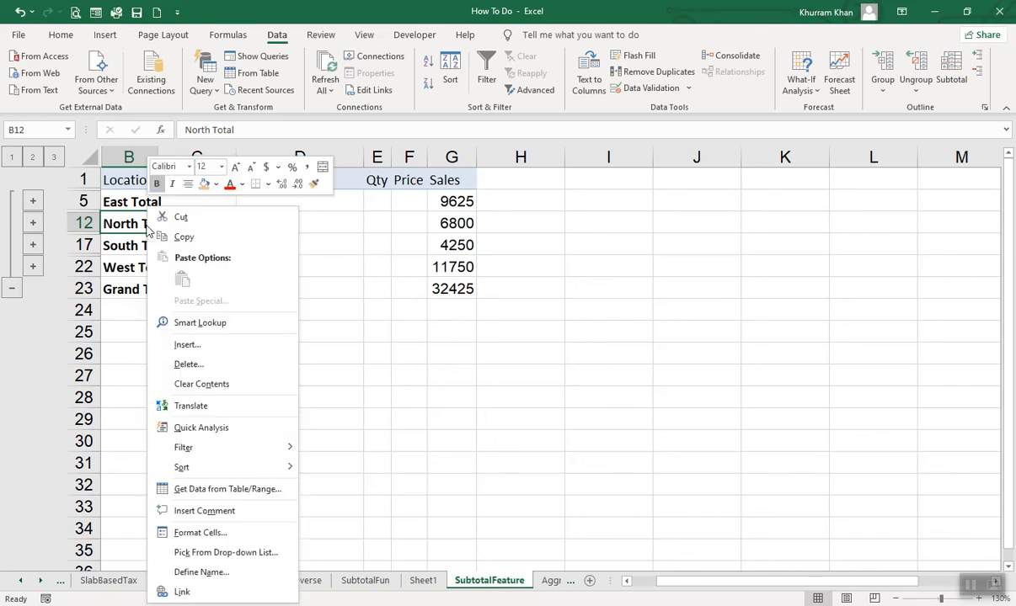
left_click(126, 220)
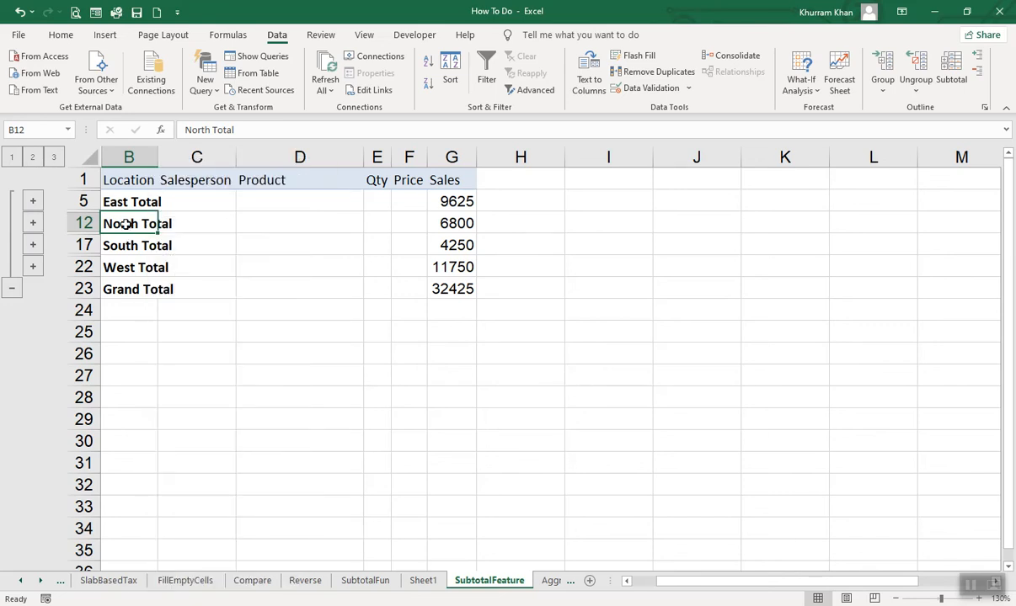
left_click(952, 76)
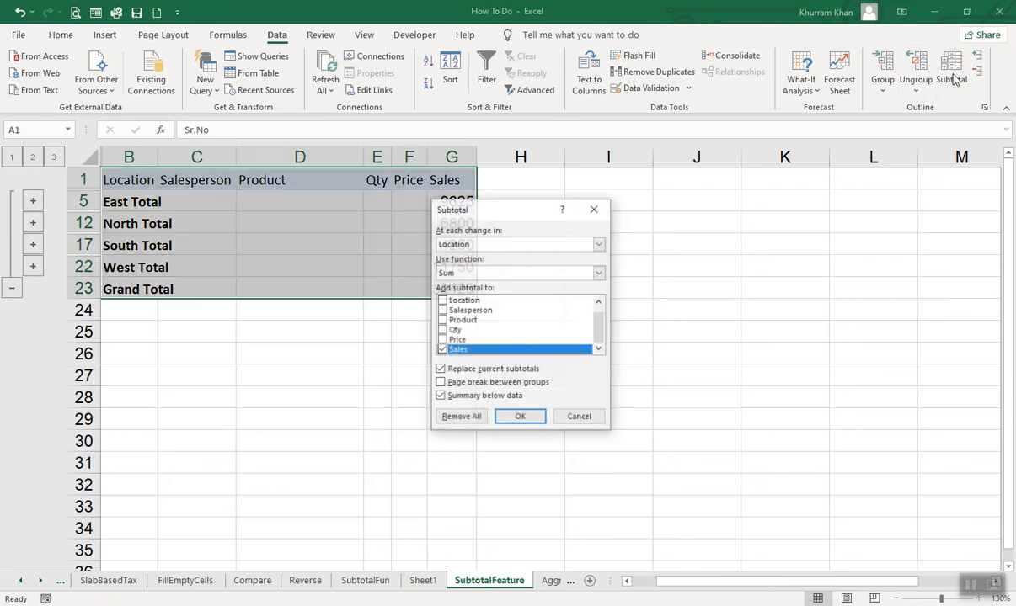
left_click(461, 418)
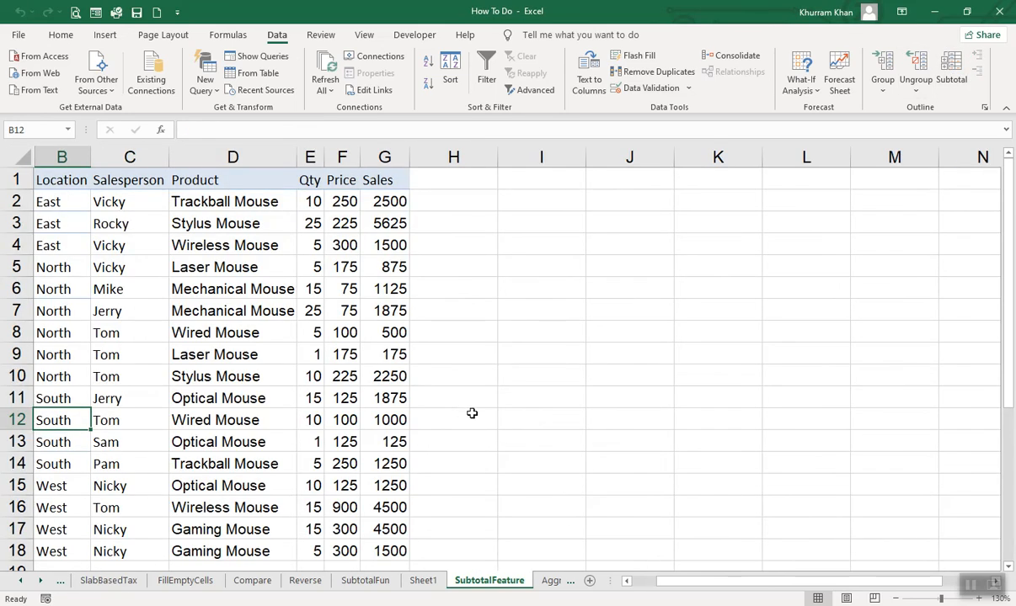